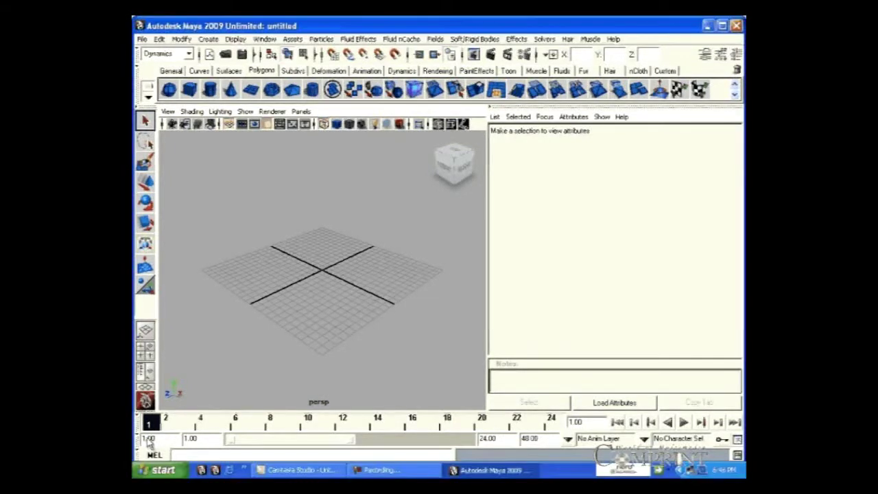
{"action": "double_click", "coordinate": [146, 438]}
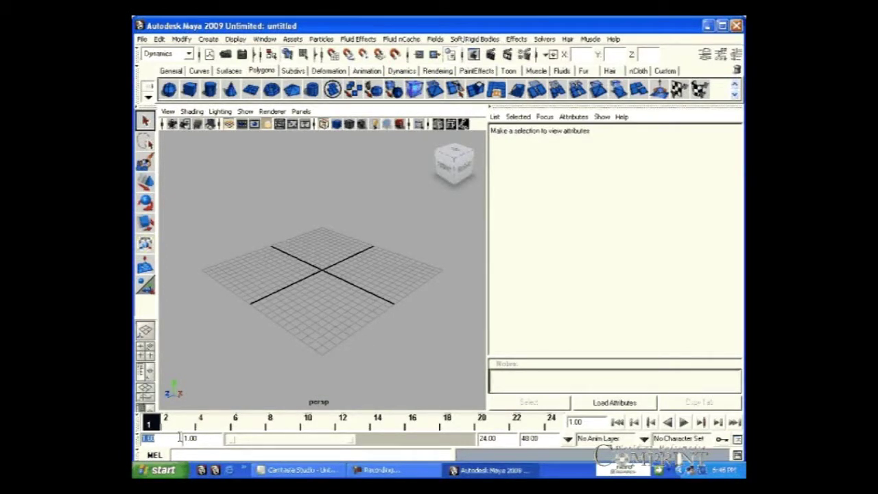
{"action": "left_click", "coordinate": [540, 438]}
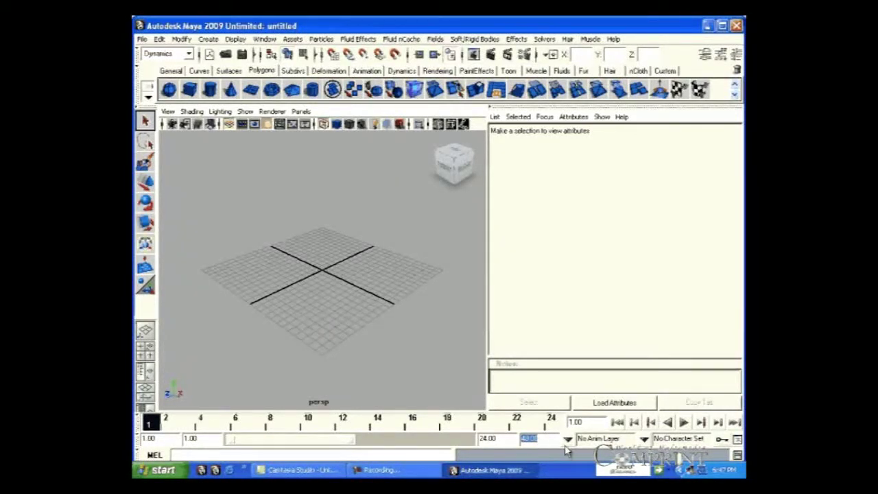
{"action": "left_click_drag", "start_coordinate": [163, 437], "coordinate": [134, 440]}
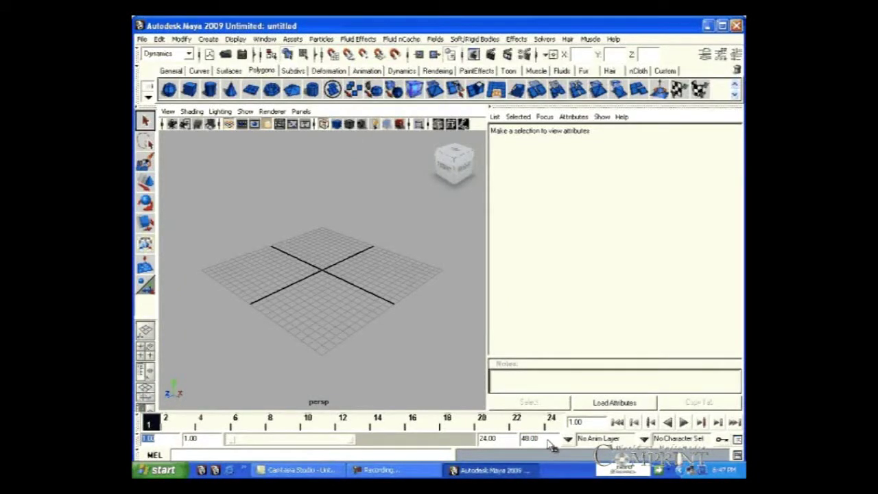
Set the playback range to start at frame 5 and end at frame 35
{"action": "double_click", "coordinate": [189, 437]}
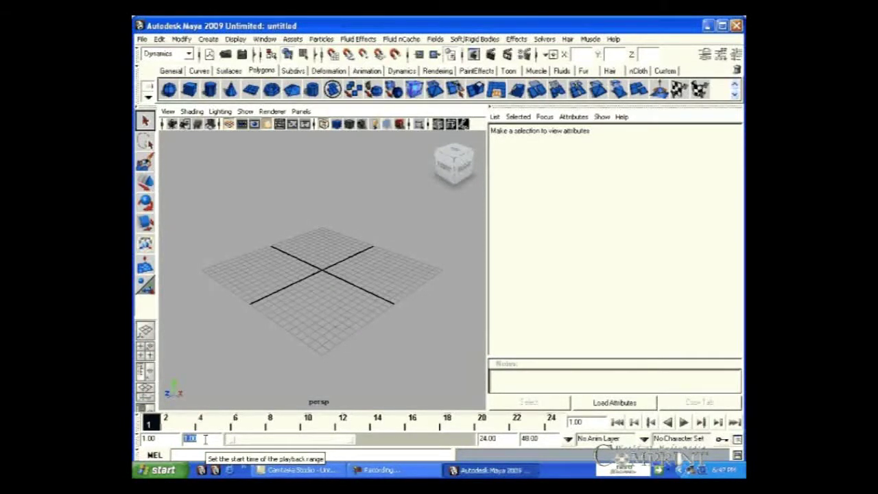
{"action": "type", "text": "5"}
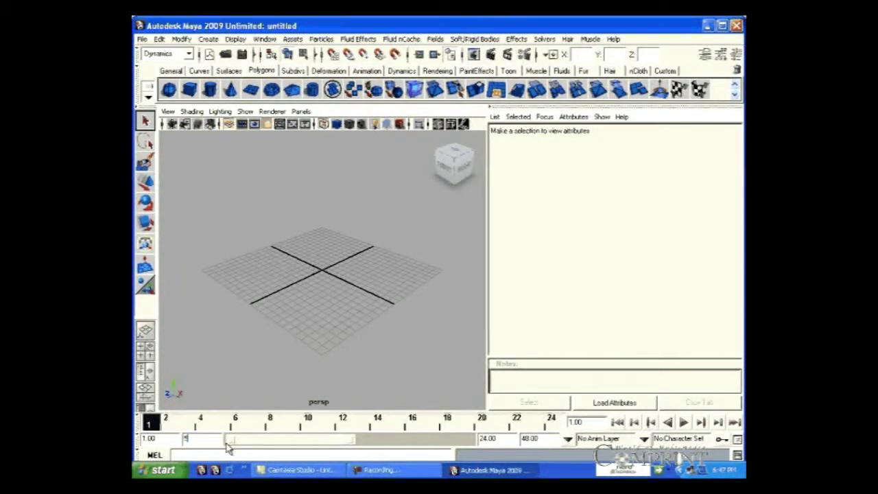
{"action": "key", "text": "Tab"}
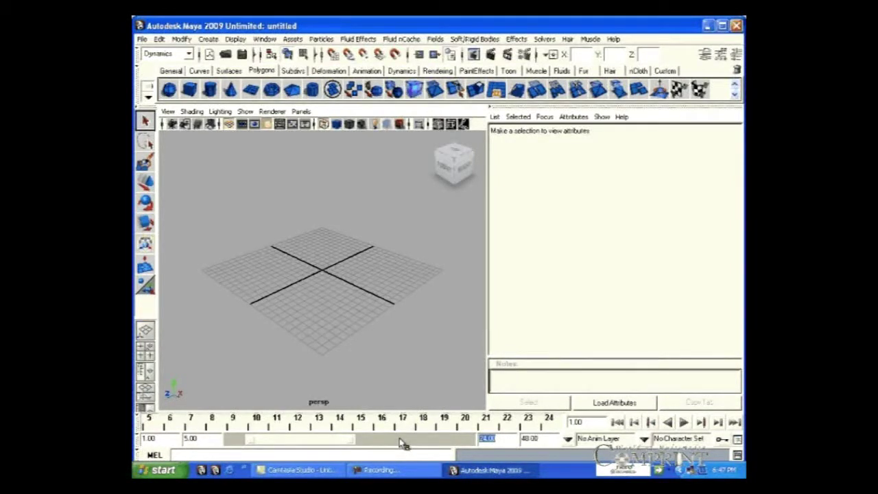
{"action": "type", "text": "35"}
{"action": "key", "text": "Return"}
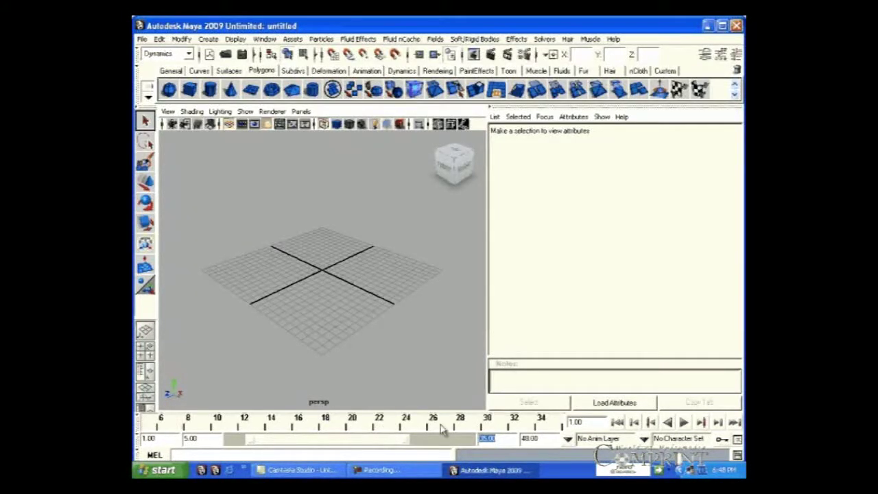
{"action": "left_click", "coordinate": [147, 438]}
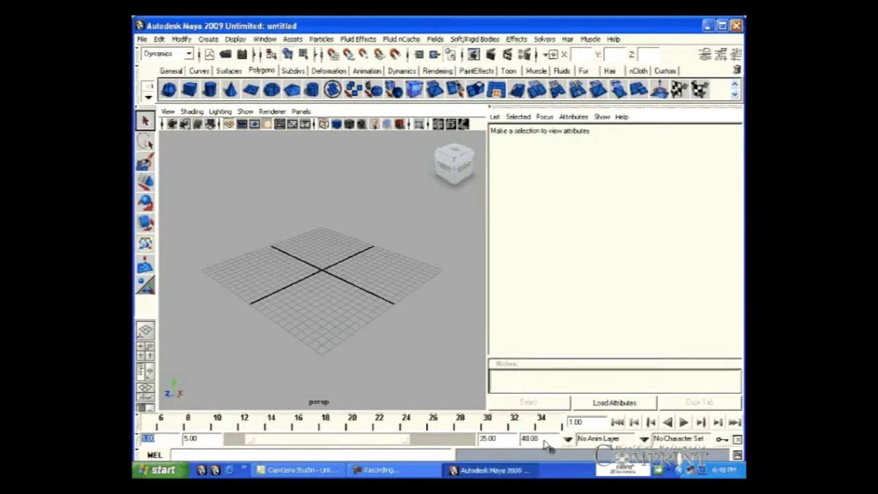
{"action": "key", "text": "Tab"}
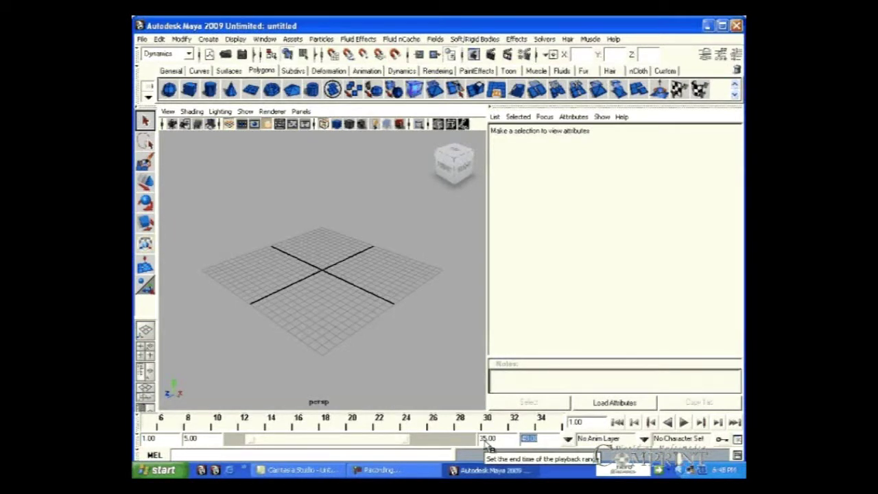
Set the current time to frame 5, and from there to frame 14
{"action": "left_click", "coordinate": [579, 422]}
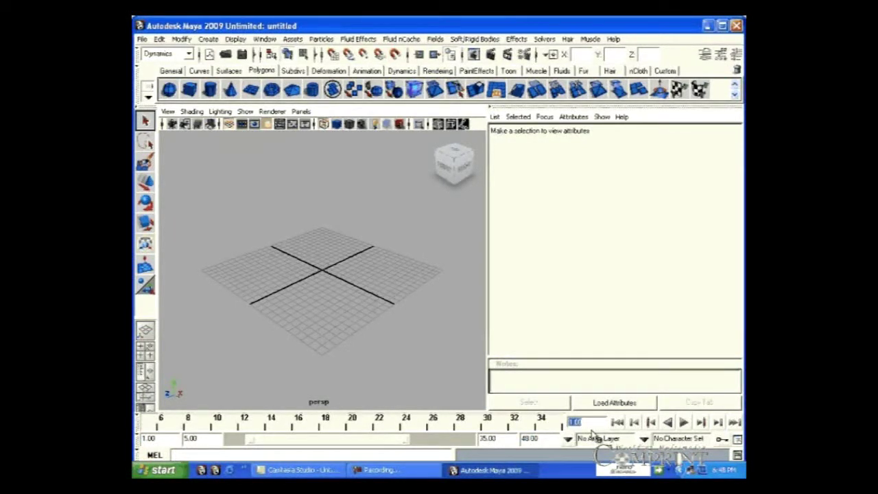
{"action": "type", "text": "5"}
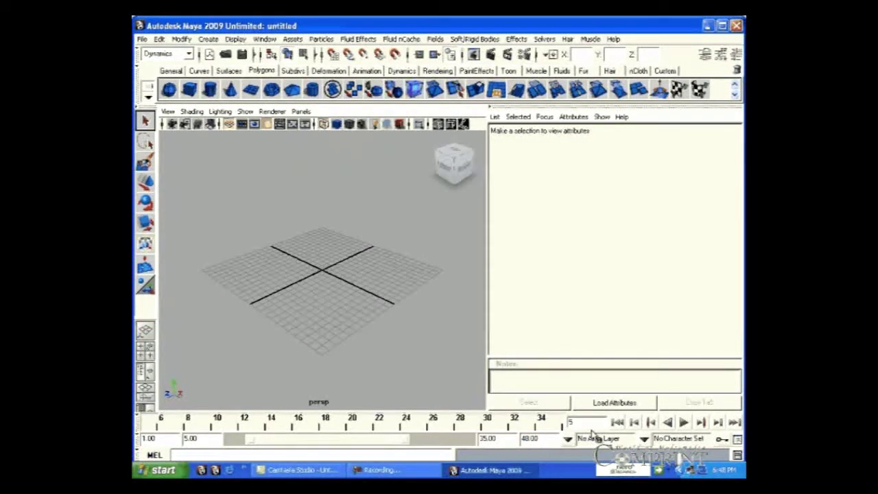
{"action": "key", "text": "Return"}
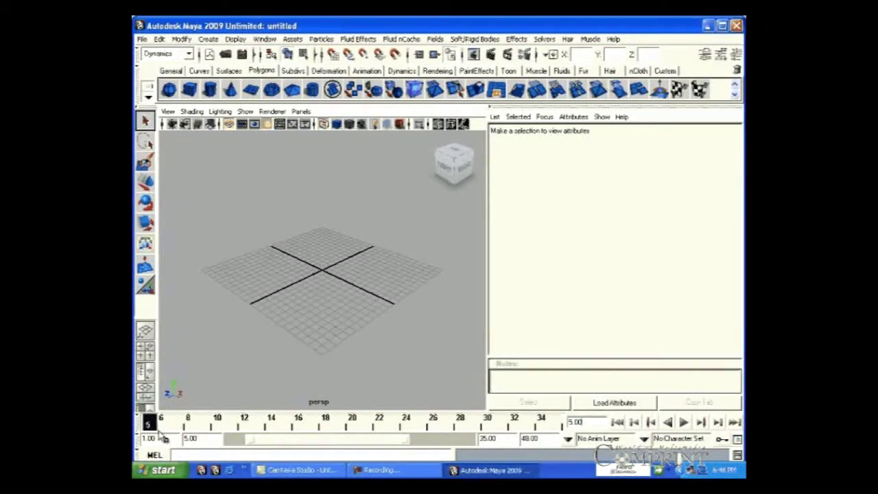
{"action": "left_click", "coordinate": [591, 423]}
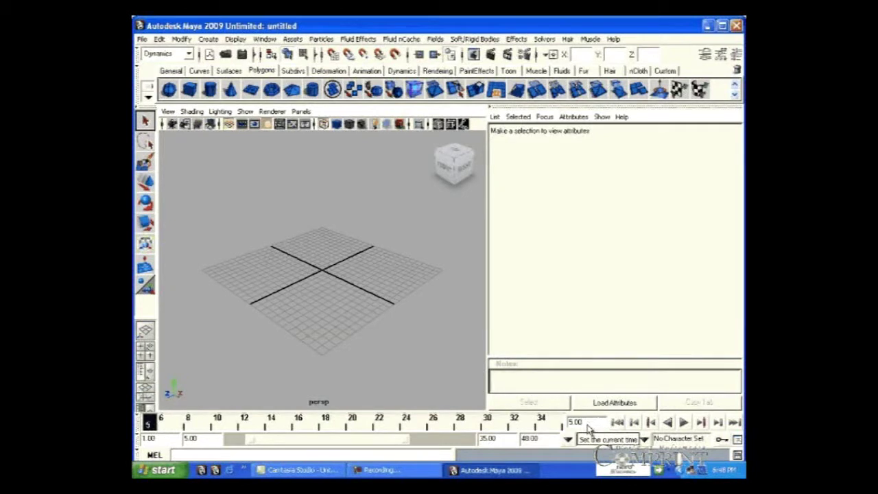
{"action": "type", "text": "14"}
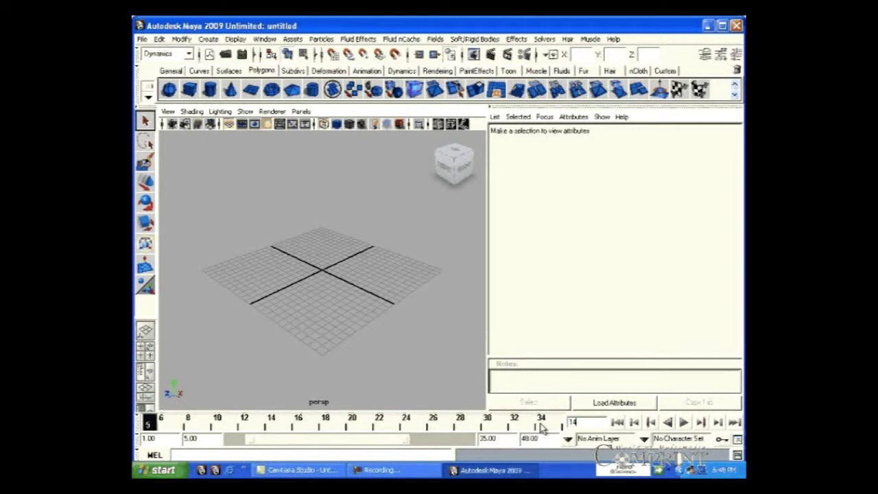
{"action": "key", "text": "Return"}
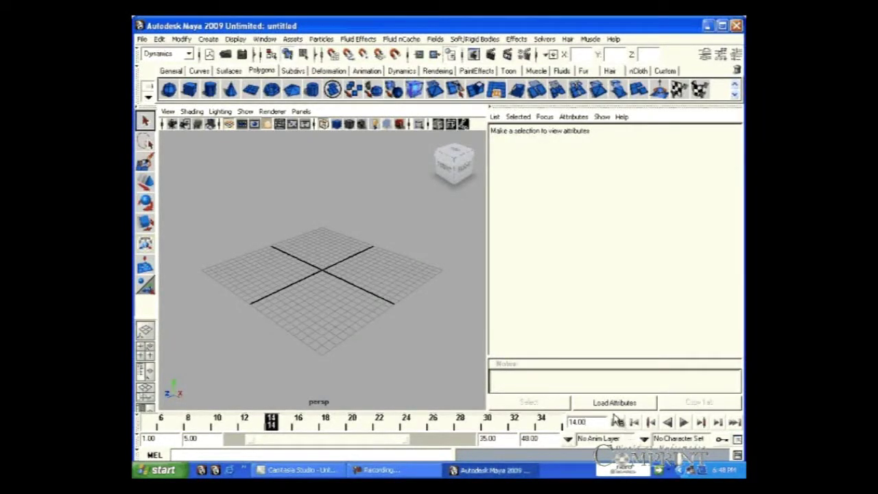
Play the timeline forwards, stop it, and return to the start of the playback range
{"action": "left_click", "coordinate": [684, 423]}
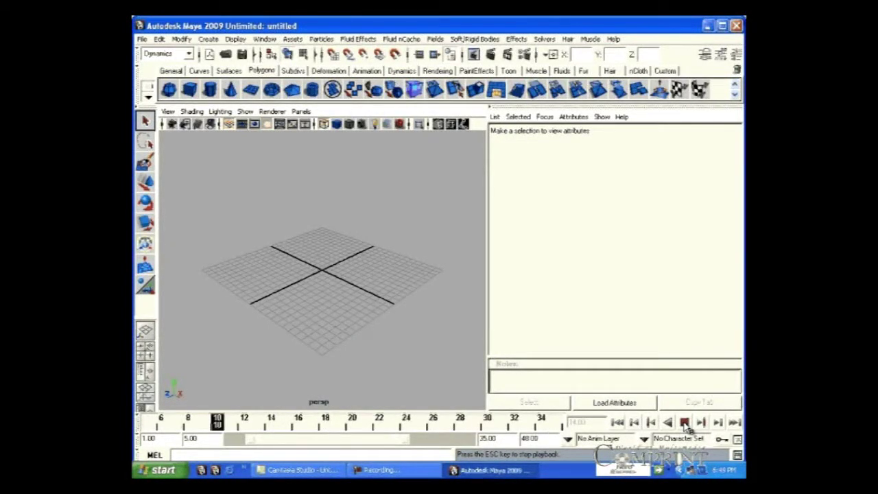
{"action": "left_click", "coordinate": [684, 423]}
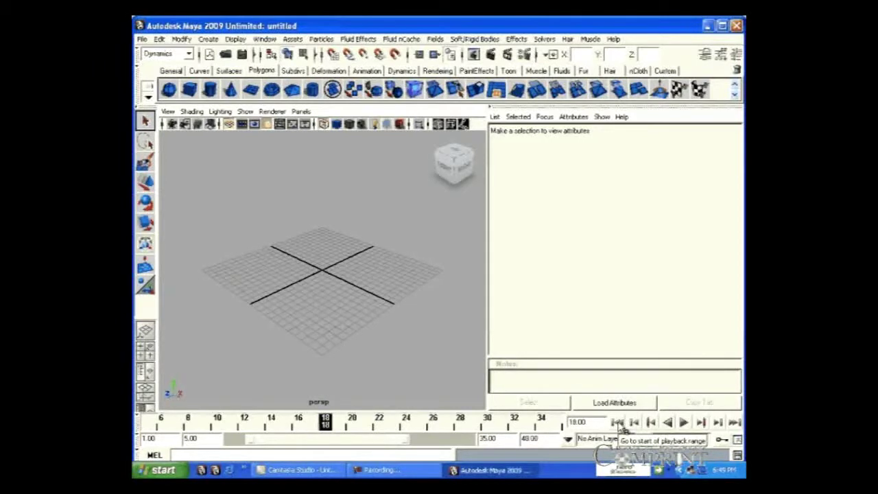
{"action": "left_click", "coordinate": [618, 423]}
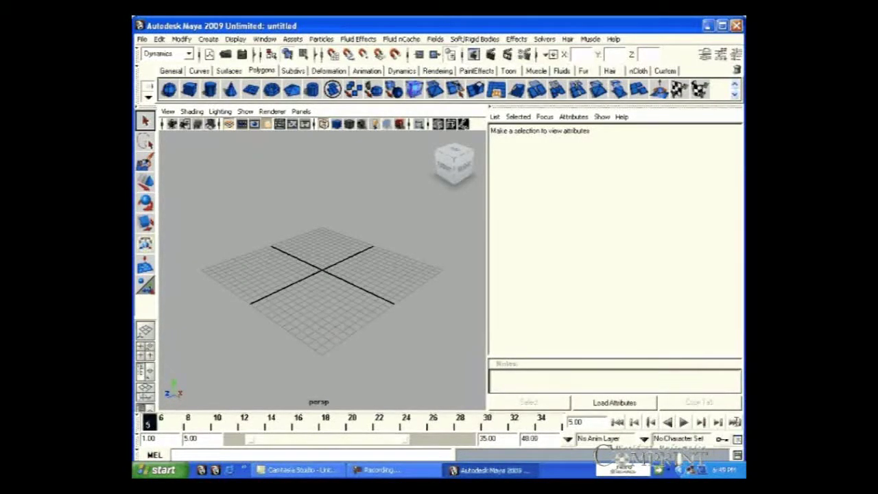
Go to the end of the playback range and step back one frame at a time to frame 27
{"action": "left_click", "coordinate": [734, 422]}
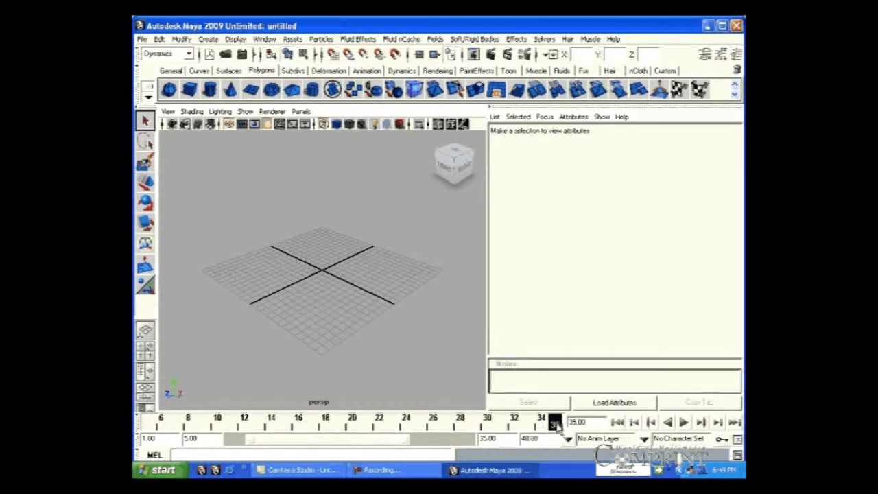
{"action": "double_click", "coordinate": [486, 438]}
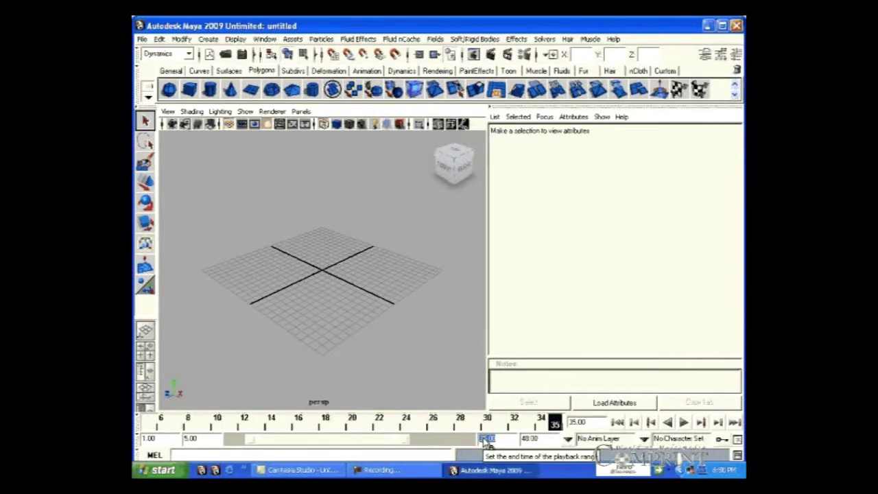
{"action": "left_click", "coordinate": [639, 425]}
{"action": "left_click", "coordinate": [637, 423]}
{"action": "left_click", "coordinate": [637, 423]}
{"action": "left_click", "coordinate": [637, 423]}
{"action": "left_click", "coordinate": [637, 424]}
{"action": "left_click", "coordinate": [637, 423]}
{"action": "left_click", "coordinate": [638, 423]}
{"action": "left_click", "coordinate": [638, 423]}
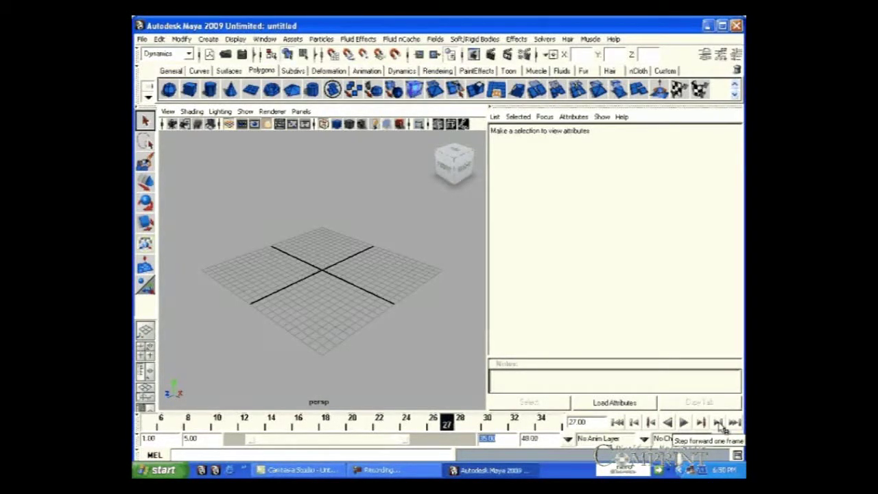
Step forward one frame at a time to frame 33
{"action": "left_click", "coordinate": [722, 427]}
{"action": "left_click", "coordinate": [721, 426]}
{"action": "left_click", "coordinate": [721, 426]}
{"action": "left_click", "coordinate": [721, 426]}
{"action": "left_click", "coordinate": [722, 427]}
{"action": "left_click", "coordinate": [721, 426]}
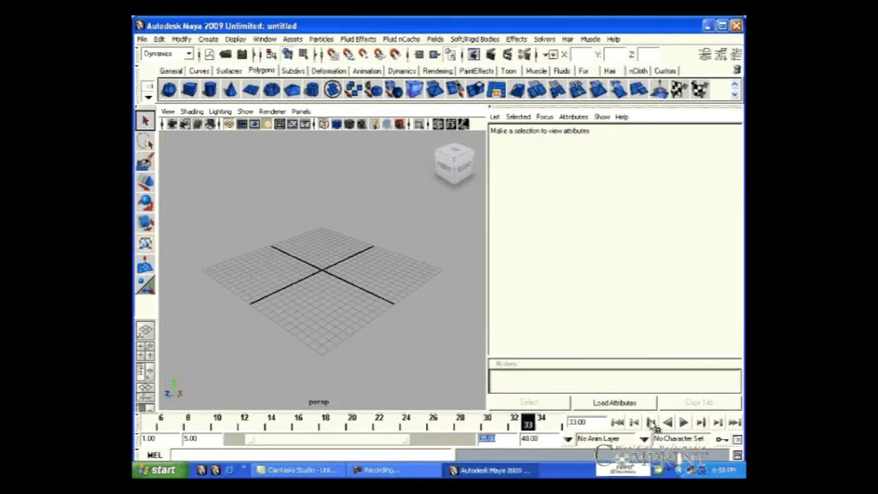